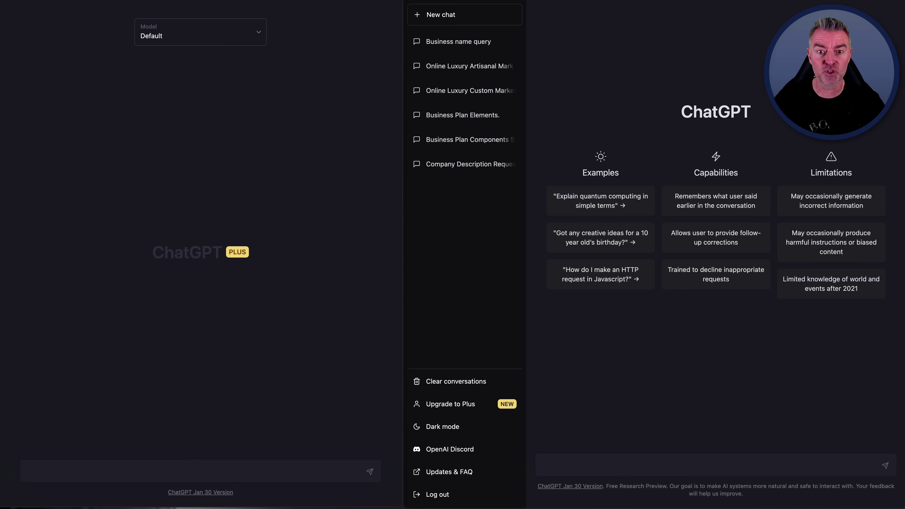
Check the Plus chat's model list and keep the Default model selected
click(202, 155)
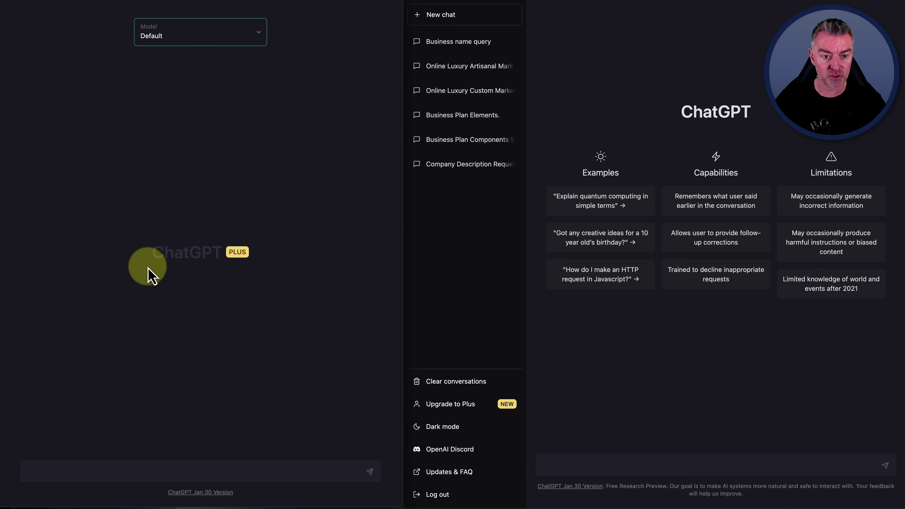
drag(152, 262, 305, 253)
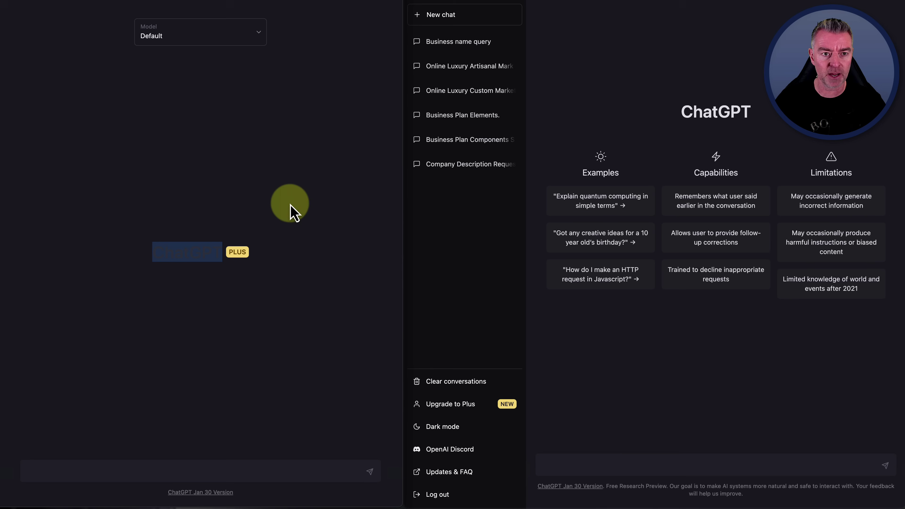
click(277, 208)
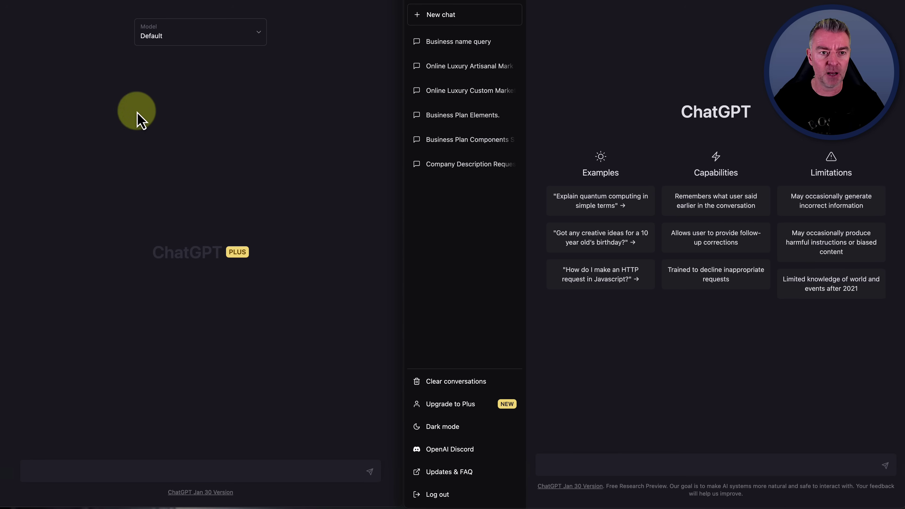
click(172, 36)
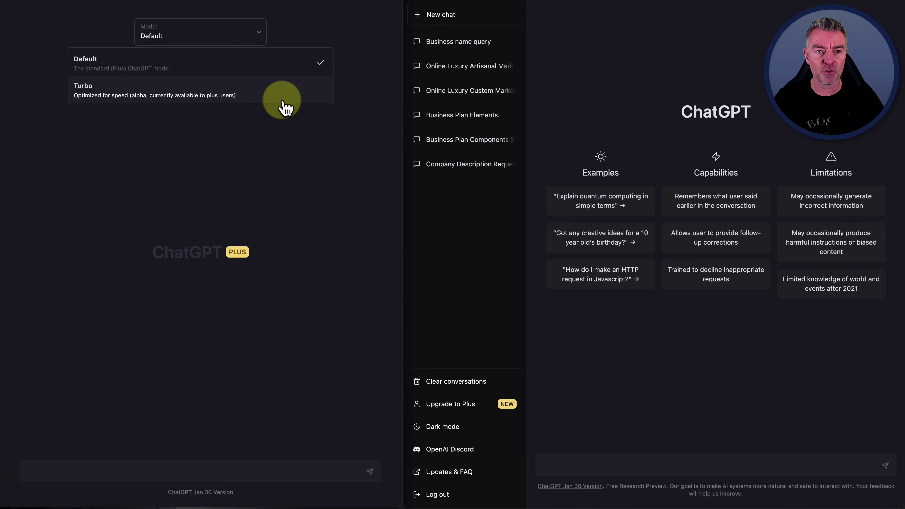
click(119, 67)
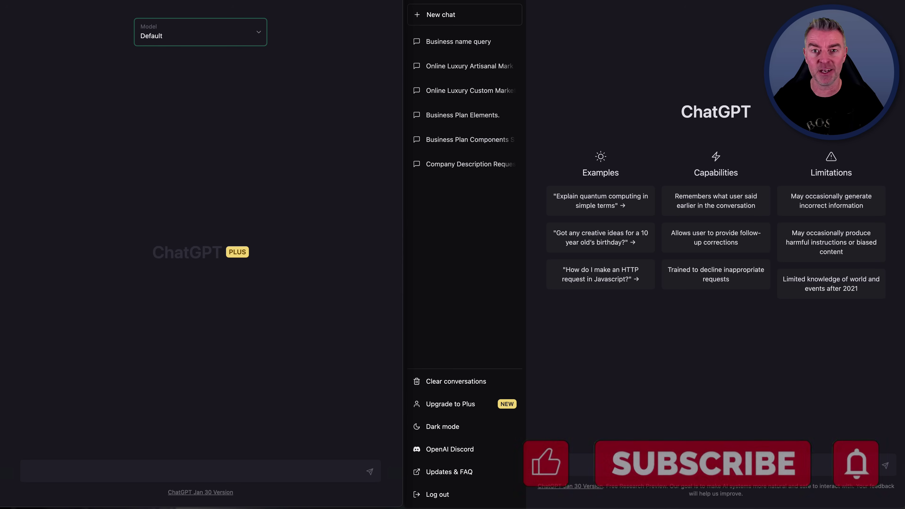
Paste the 500-word satirical electric-vs-petrol cars article prompt into both the Plus and free chats
click(289, 222)
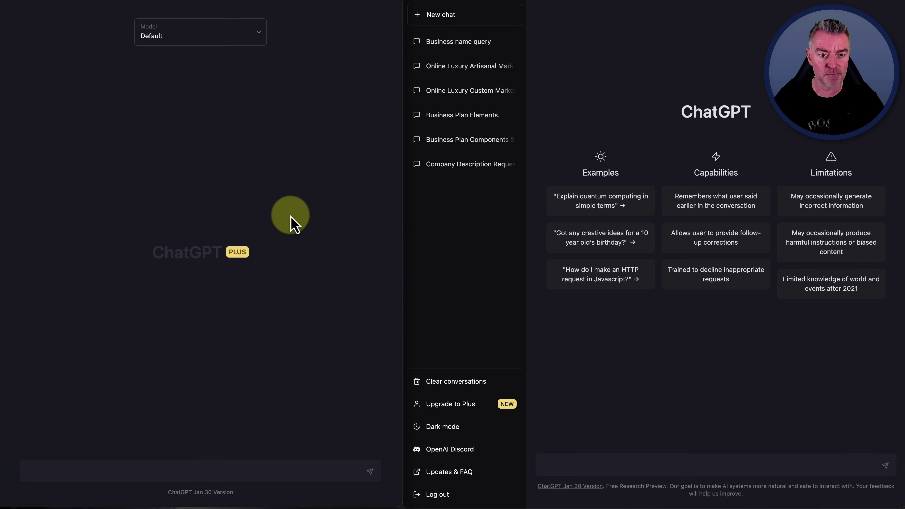
click(205, 469)
text(Write me a 500 word article in a satirical style about why electric cars are better than petrol cars.)
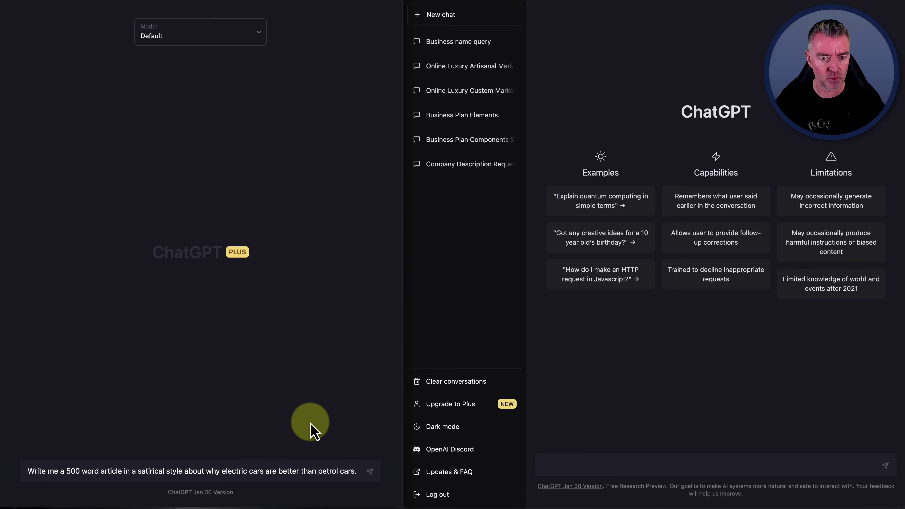
click(625, 463)
text(Write me a 500 word article in a satirical style about why electric cars are better than petrol cars.)
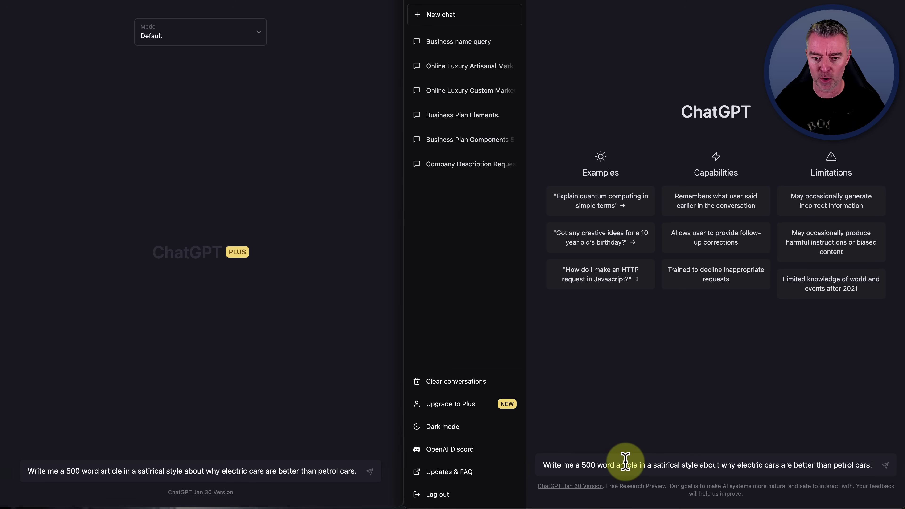
Send the satirical article request in the free chat, then in the Plus chat
click(886, 467)
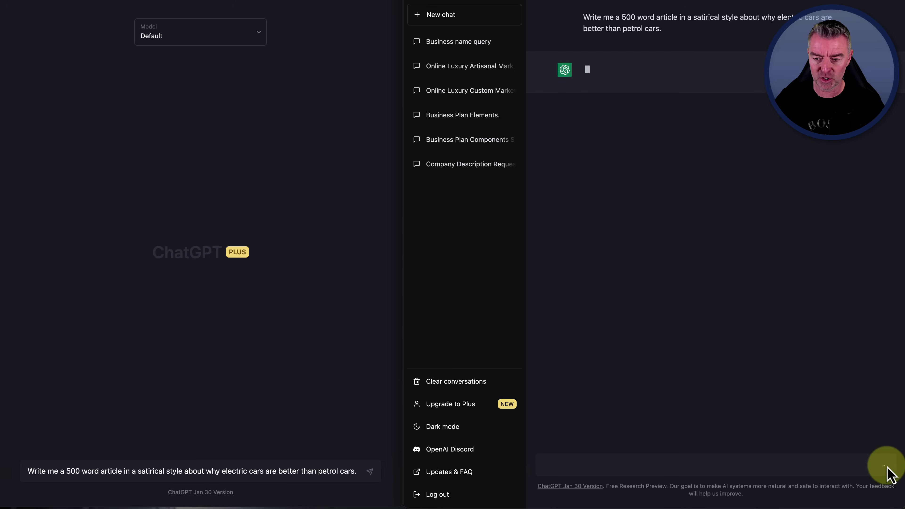
click(370, 473)
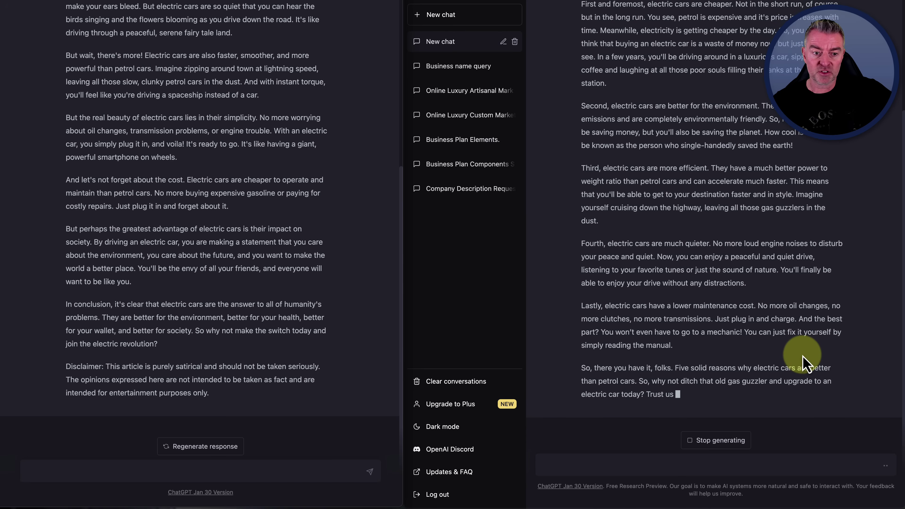
Scroll the finished satirical articles back up to read them from their opening paragraphs
scroll(253, 189, up, 10)
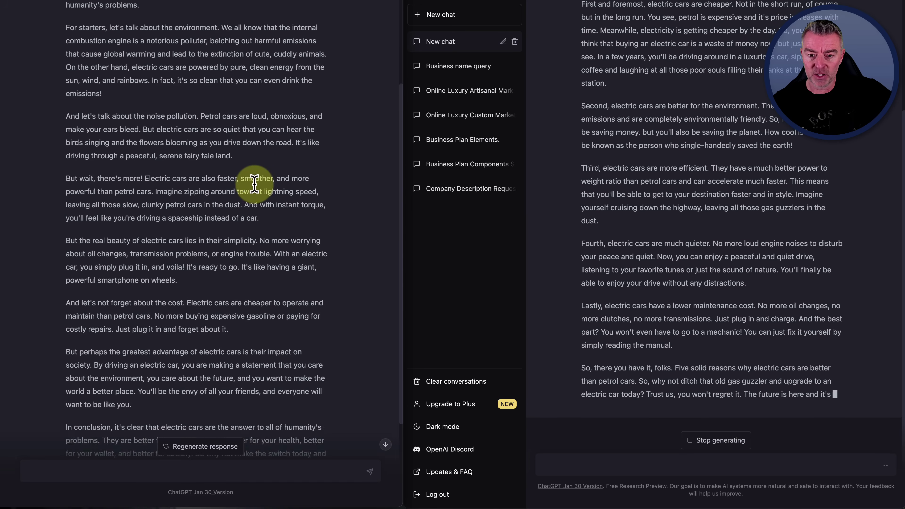
scroll(254, 189, down, 6)
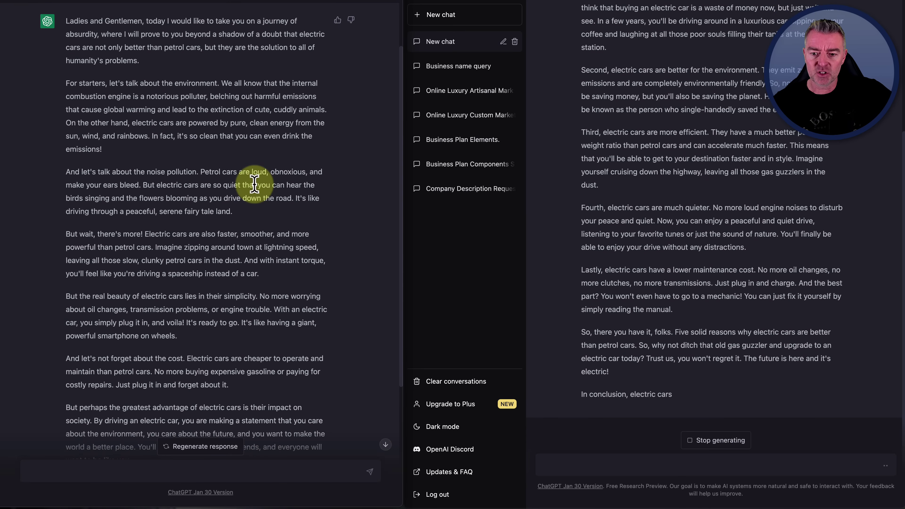
scroll(264, 200, down, 2)
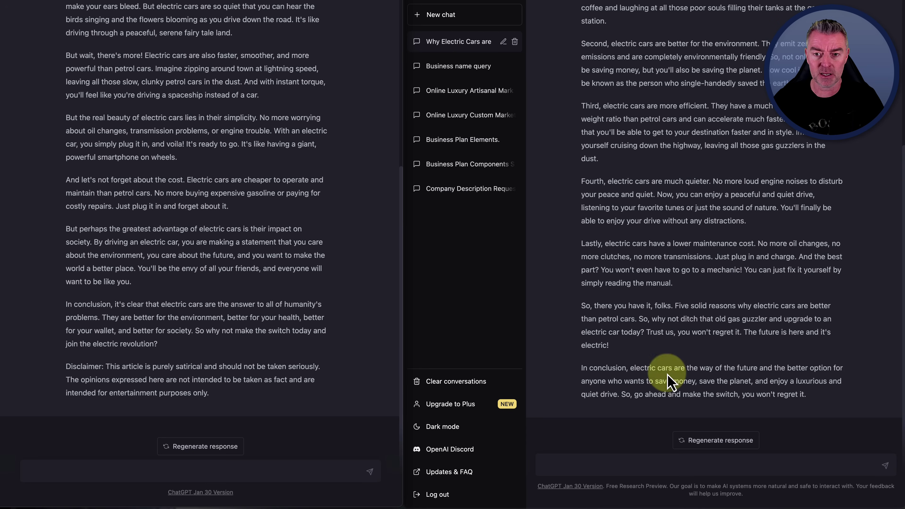
scroll(268, 125, up, 5)
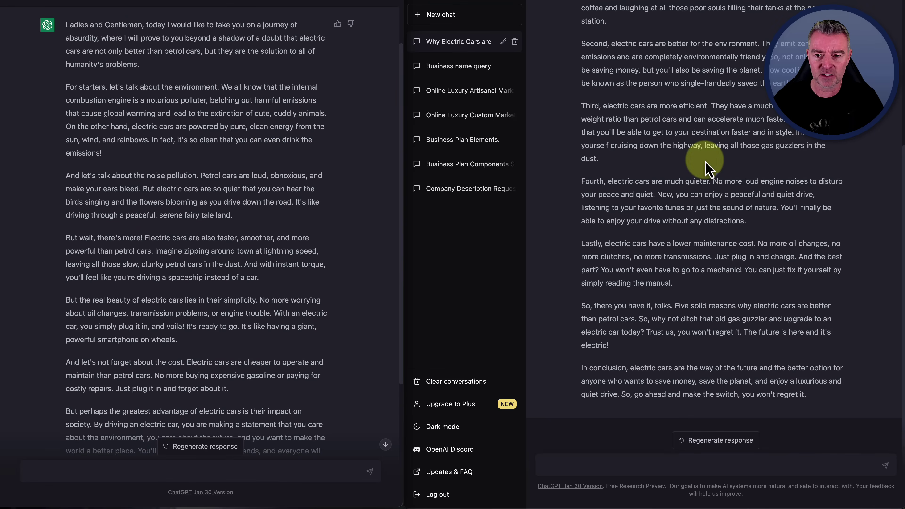
scroll(703, 159, up, 6)
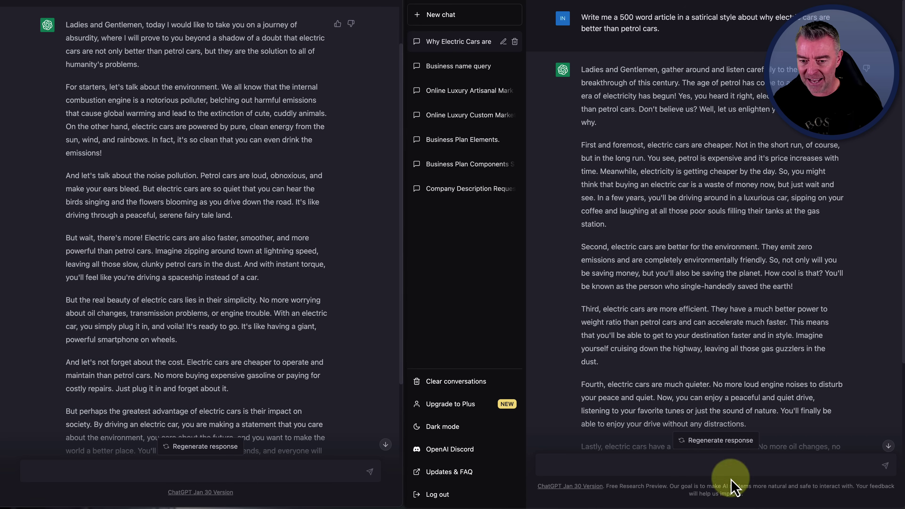
Paste the electric-vs-petrol pros-and-cons table question into both chats and send it in the free chat
click(691, 469)
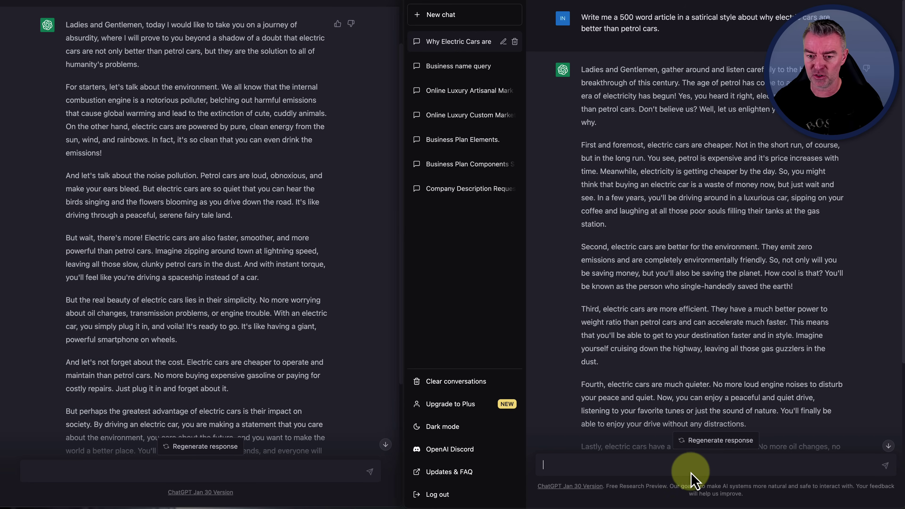
text(Can you produce a table with all the pros and cons of owning the 2 different types of cars?)
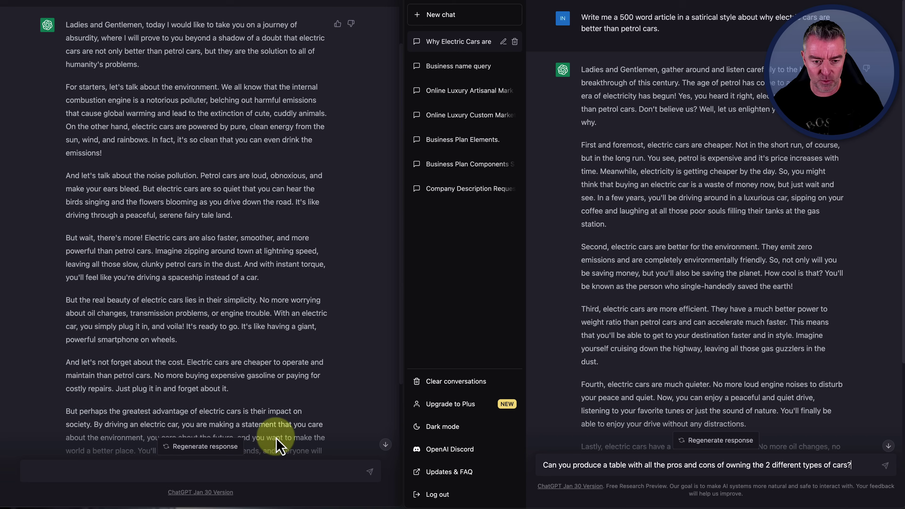
click(210, 471)
text(Can you produce a table with all the pros and cons of owning the 2 different types of cars?)
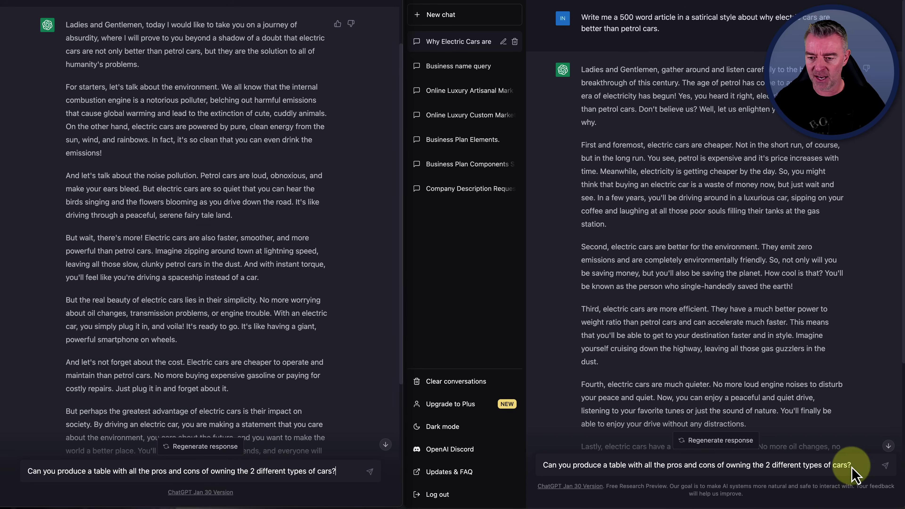
click(885, 465)
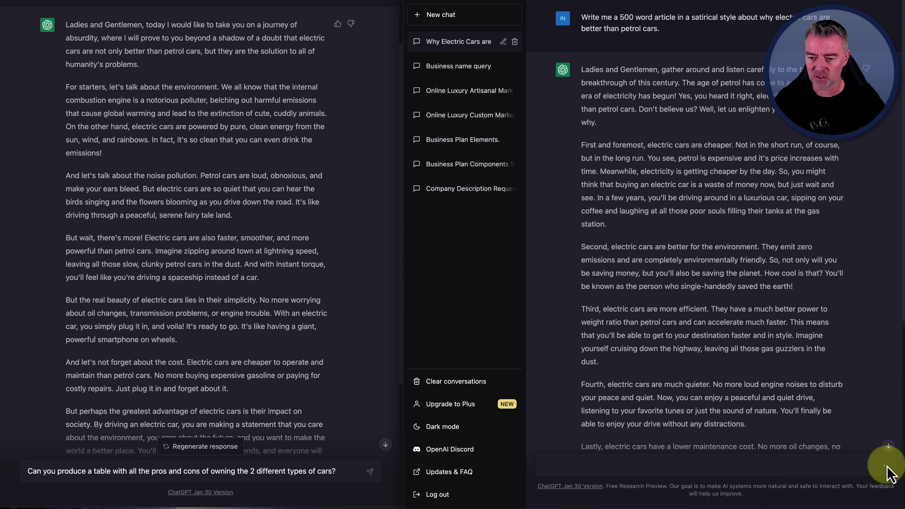
Send the pros-and-cons table question in the Plus chat and follow both tables as they generate
click(370, 472)
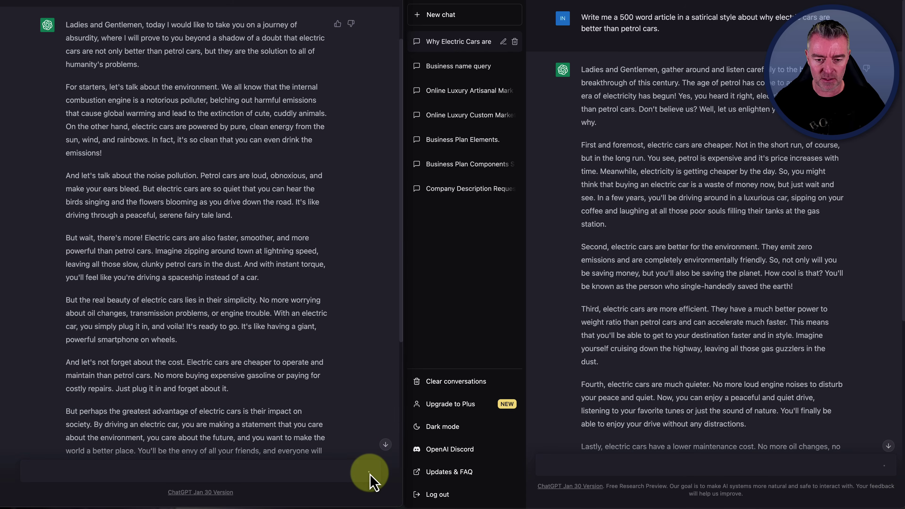
scroll(728, 275, down, 8)
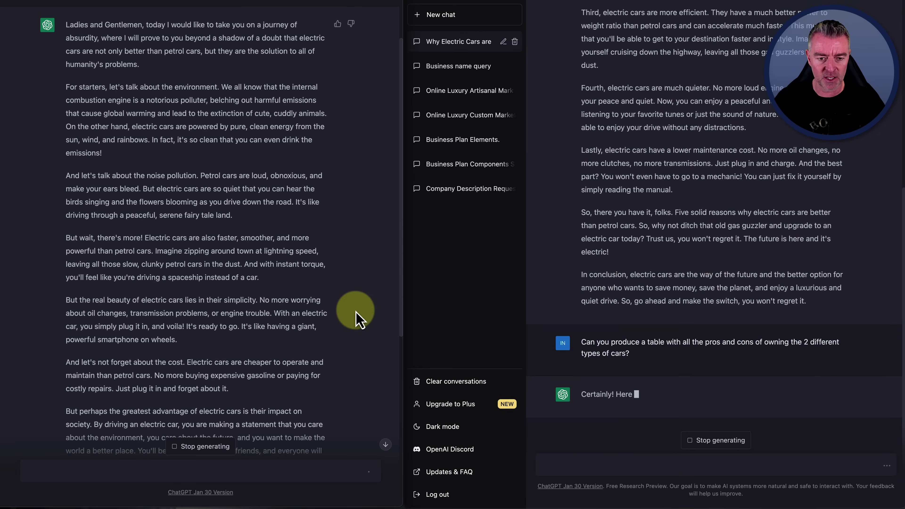
scroll(356, 316, down, 8)
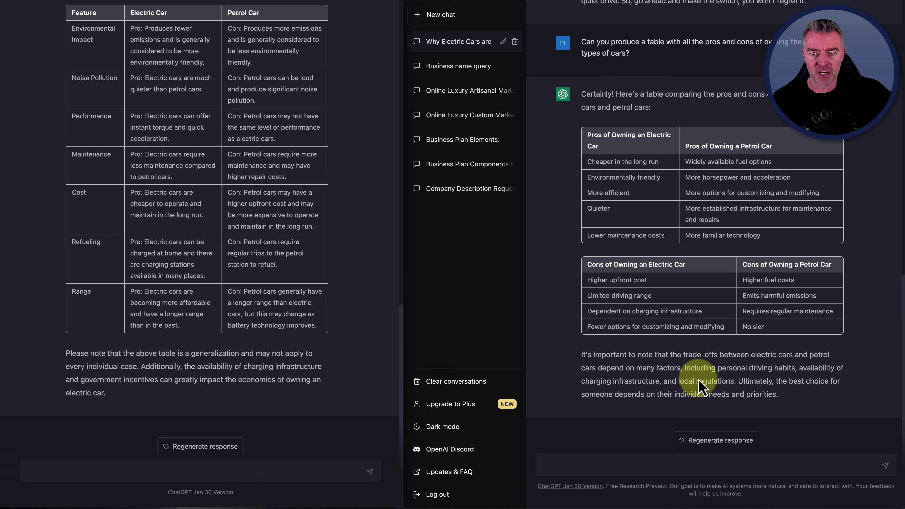
scroll(616, 374, up, 1)
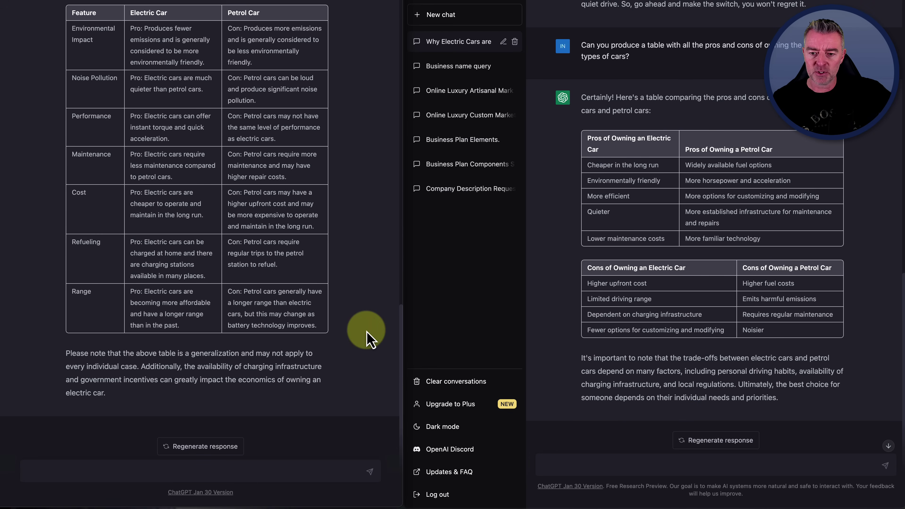
scroll(367, 338, up, 3)
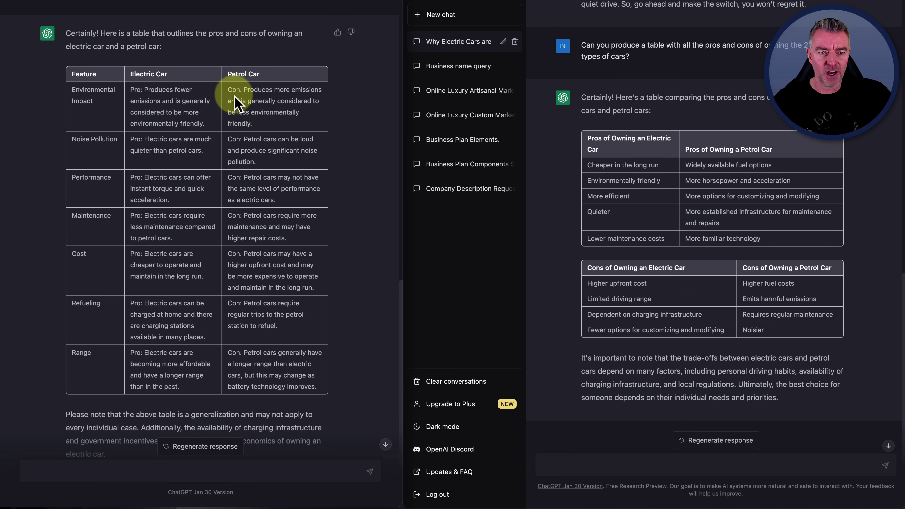
scroll(228, 264, down, 3)
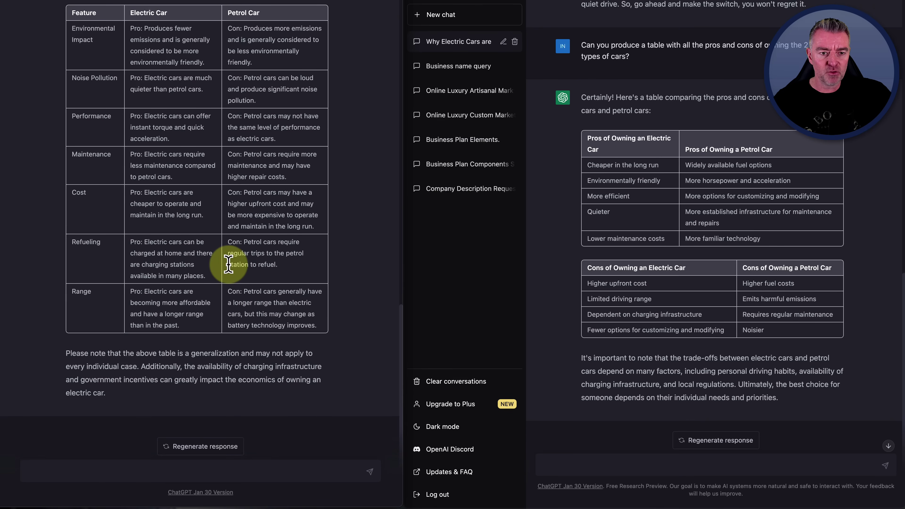
scroll(228, 264, up, 10)
scroll(669, 253, down, 1)
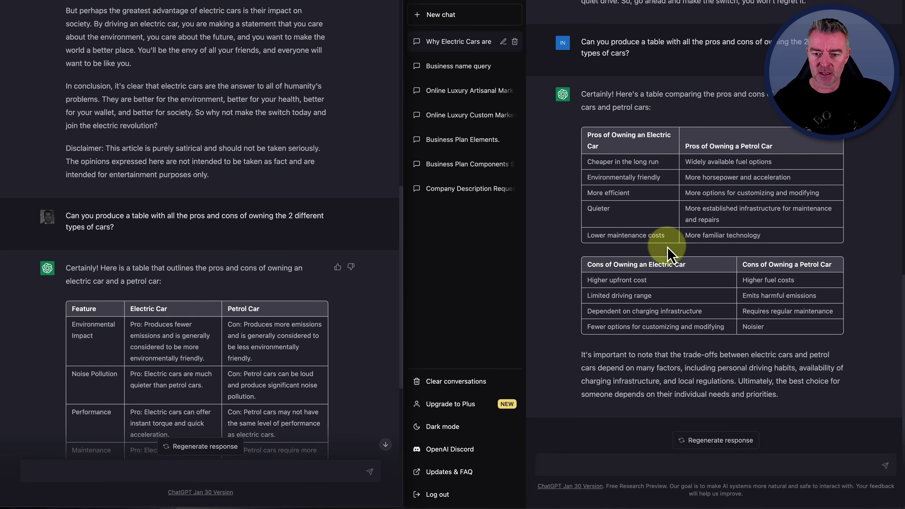
scroll(266, 300, down, 10)
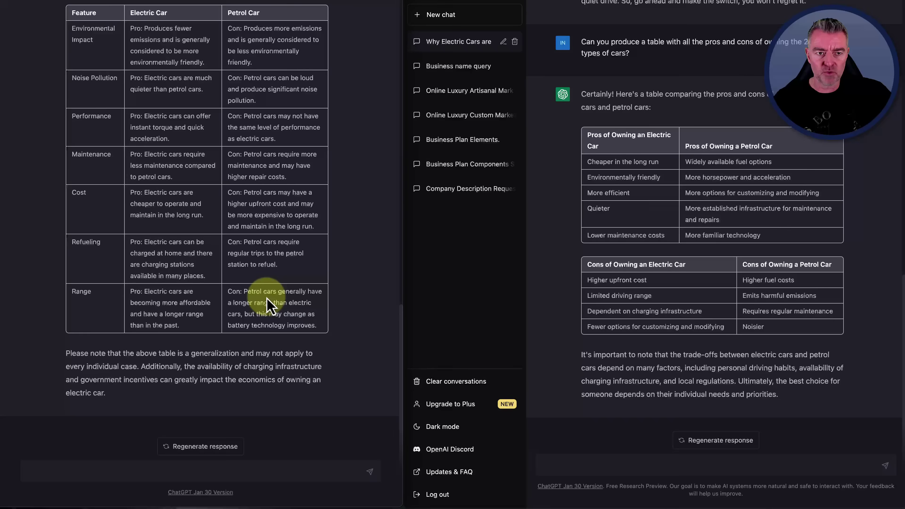
scroll(267, 303, up, 1)
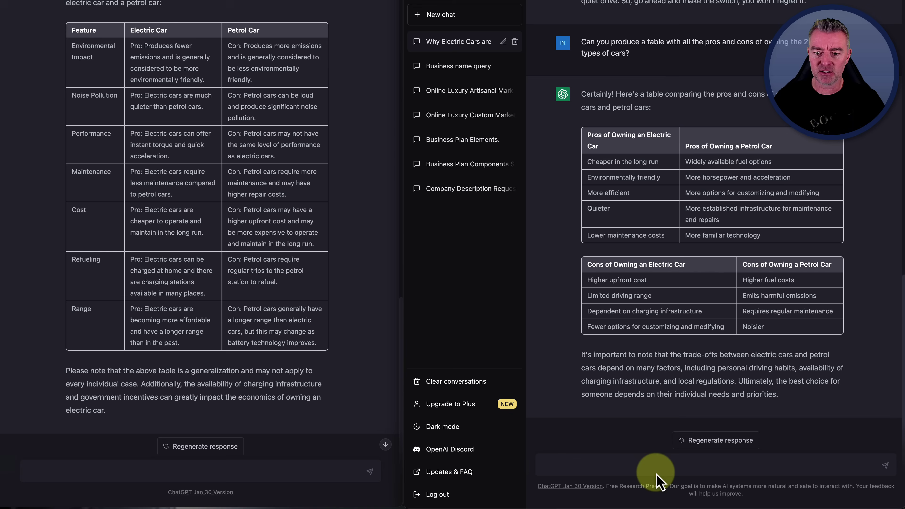
Paste the request for 10 YouTube titles comparing Chat GPT with Chat GPT Plus into both chats and send each
click(639, 465)
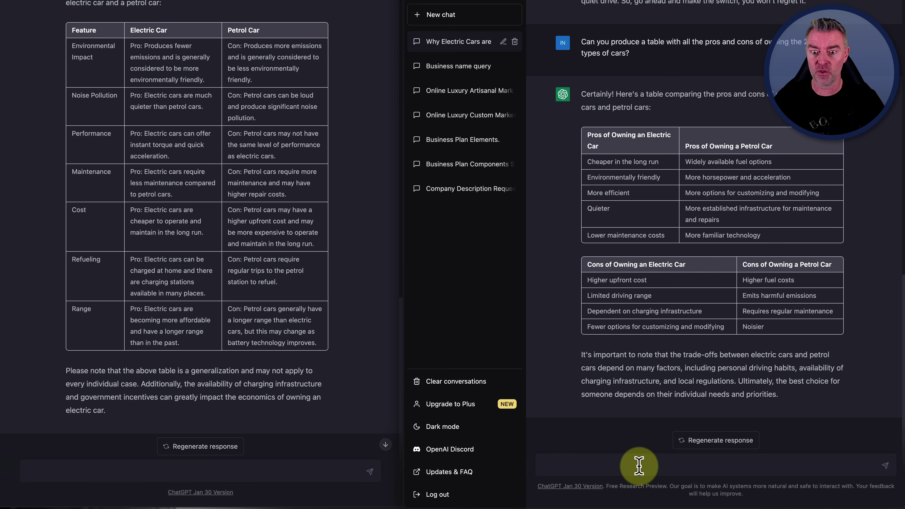
text(Can you give me 10 titles for a YouTube video on comparing Chat GPT with Chat GPT Plus?)
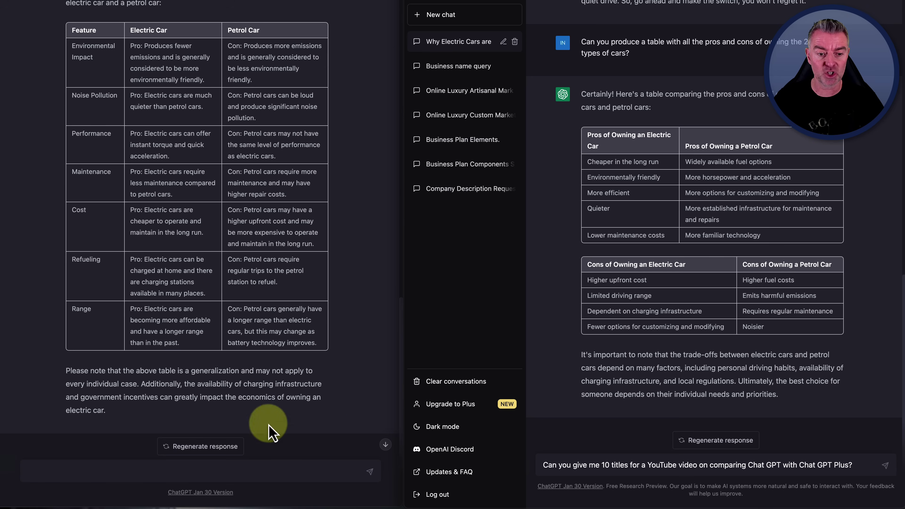
click(176, 477)
text(Can you give me 10 titles for a YouTube video on comparing Chat GPT with Chat GPT Plus?)
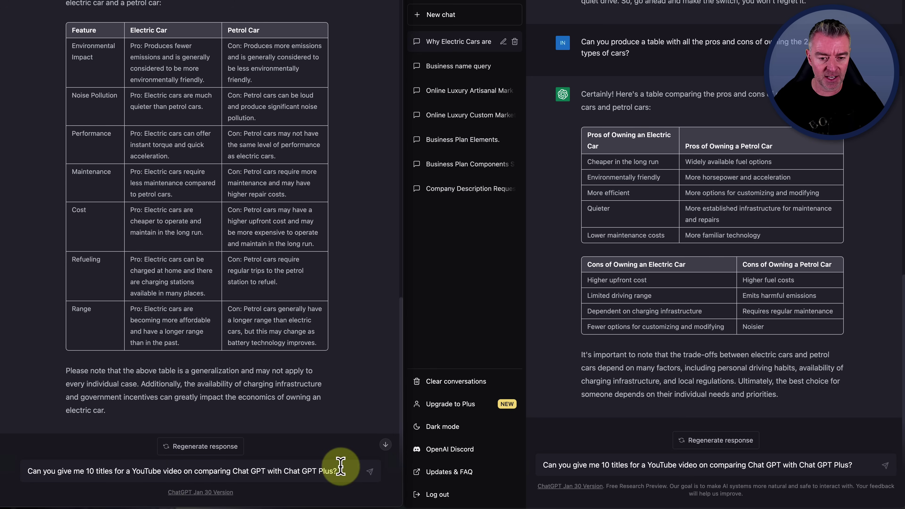
click(883, 468)
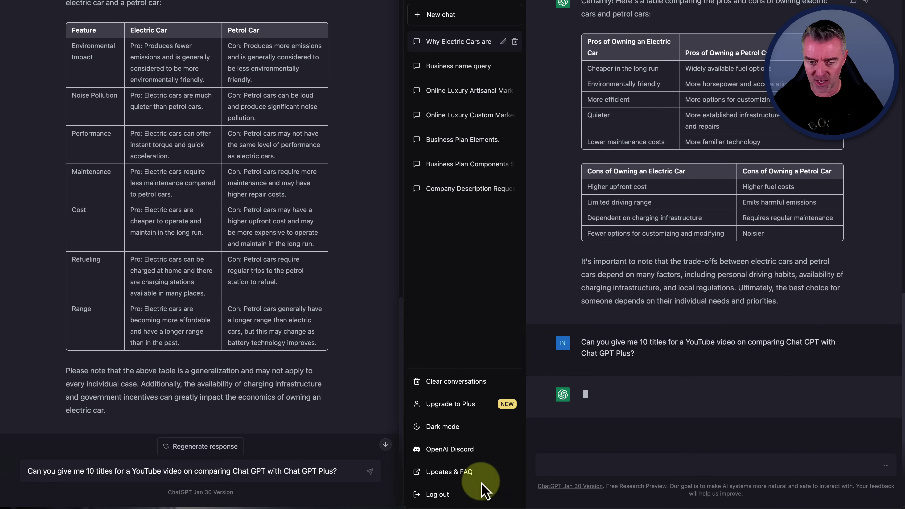
click(369, 472)
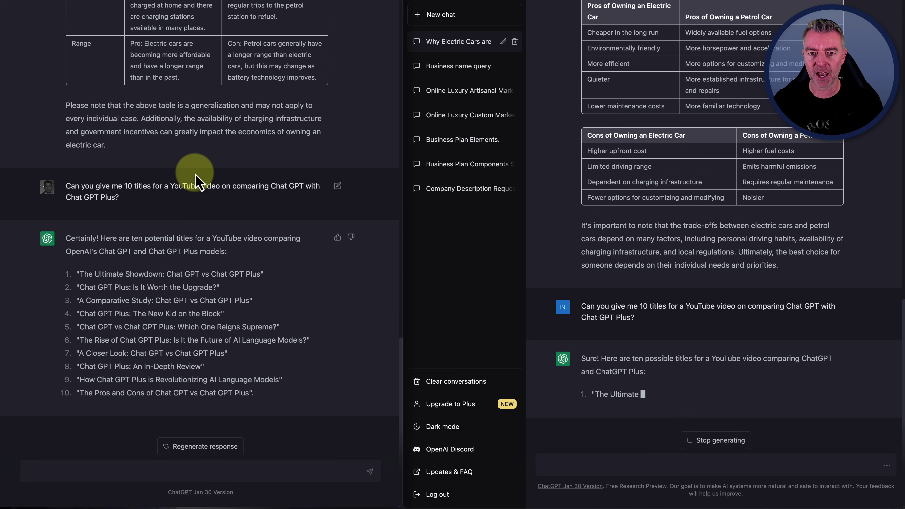
scroll(194, 179, up, 15)
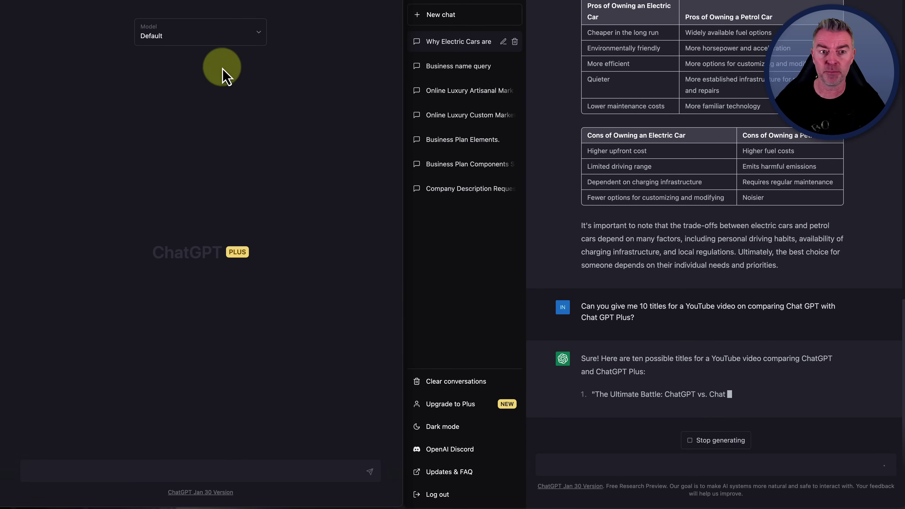
Start a new Plus chat on the Turbo model and send the 500-word satirical cars article prompt
click(211, 39)
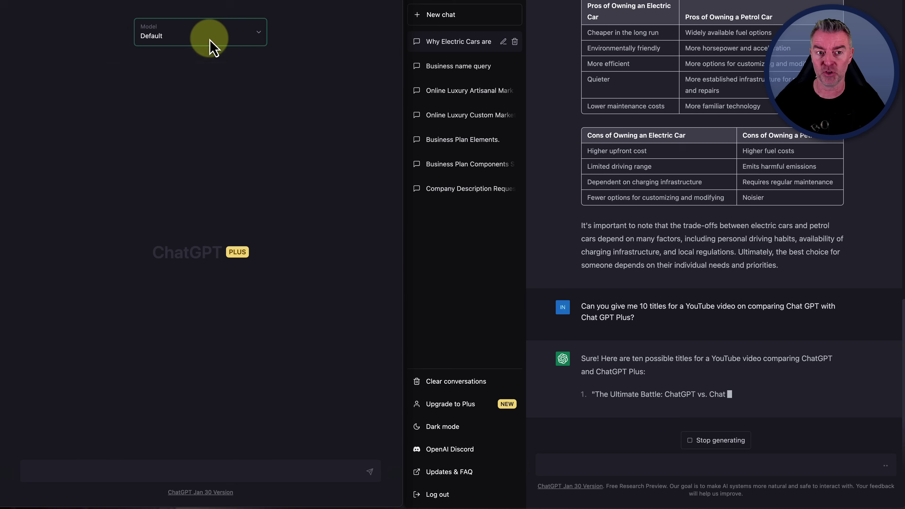
click(120, 86)
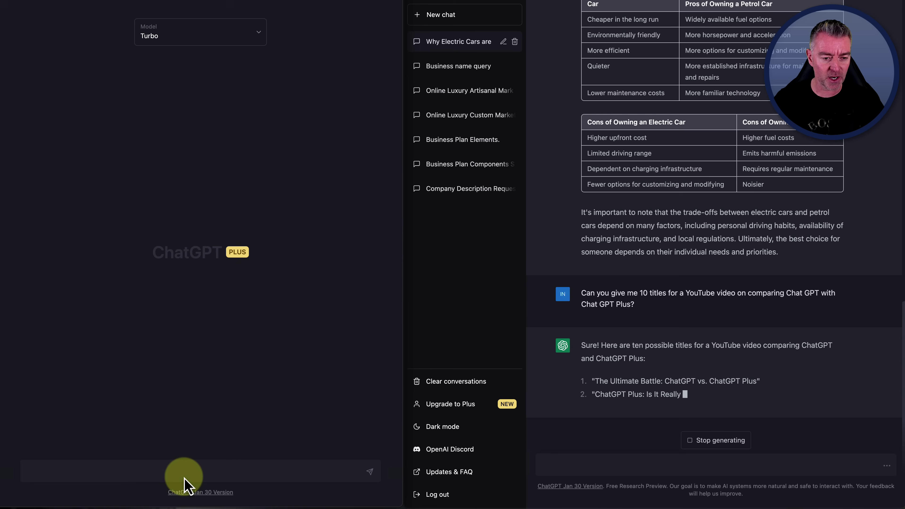
text(Write me a 500 word article in a satirical style about why electric cars are better than petrol cars.)
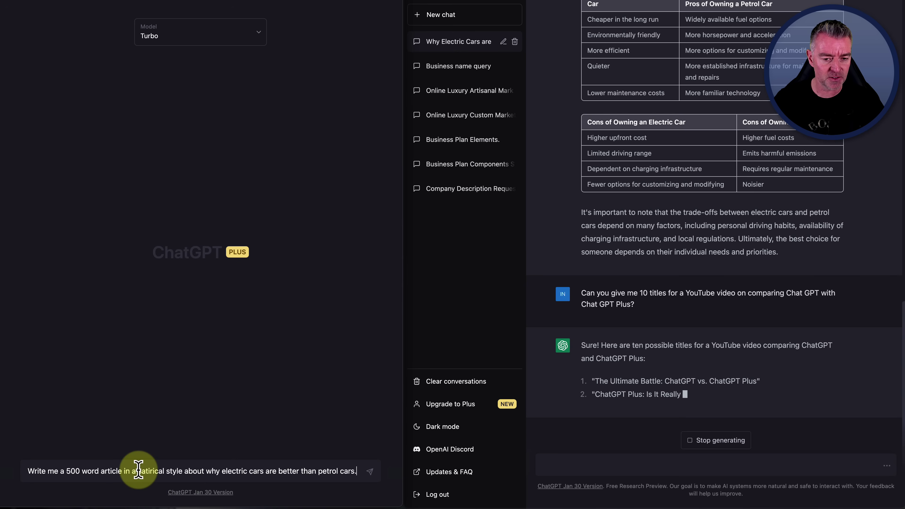
click(369, 471)
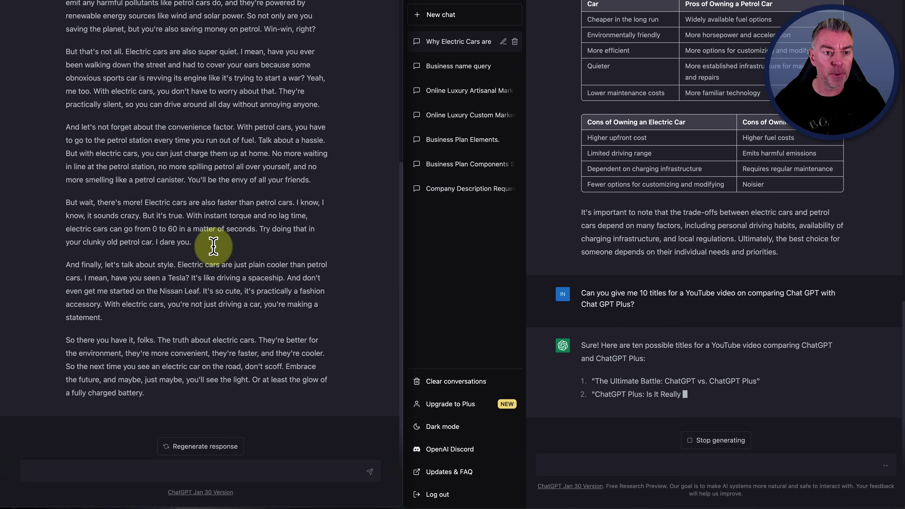
Scroll the Turbo chat up and down to read its finished satirical electric-cars article
scroll(215, 182, up, 2)
scroll(215, 183, up, 10)
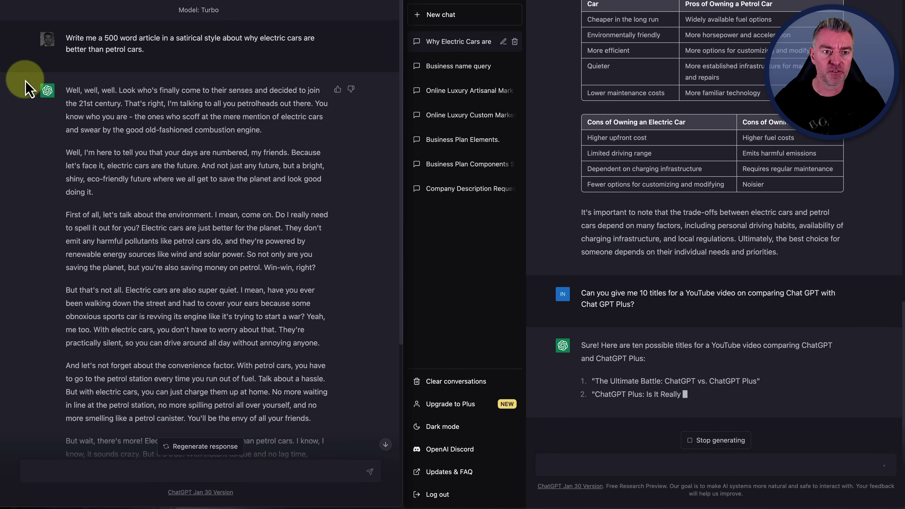
scroll(140, 252, down, 1)
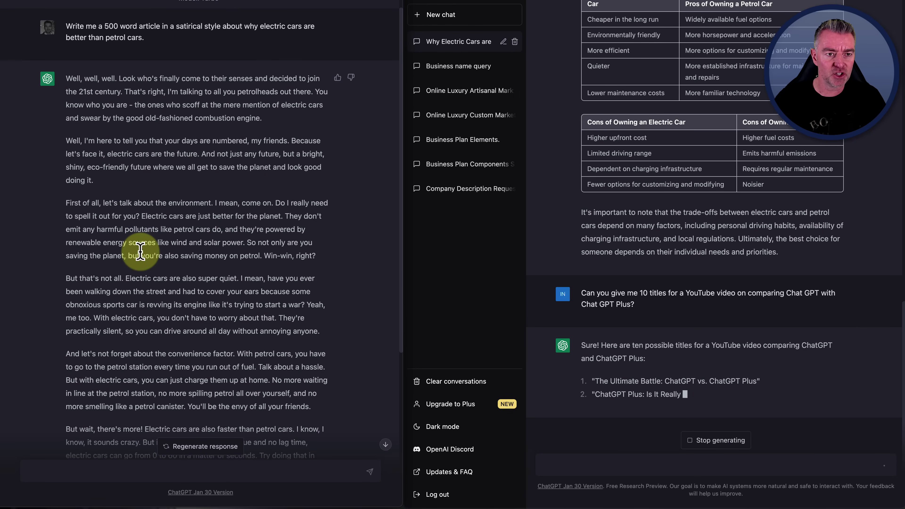
scroll(140, 251, down, 8)
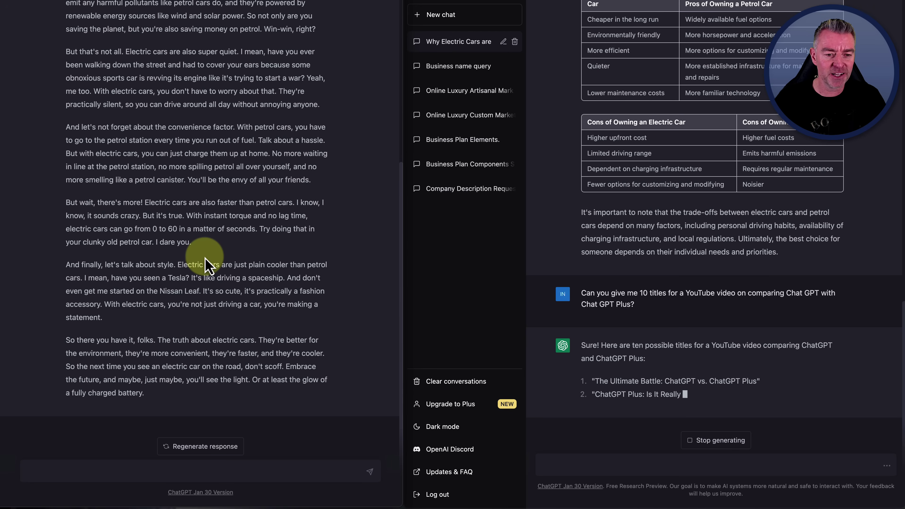
scroll(207, 266, up, 7)
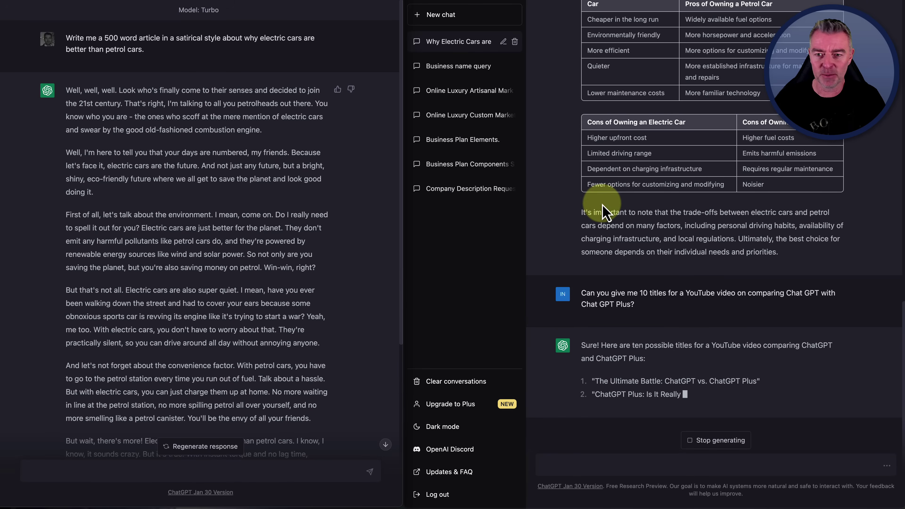